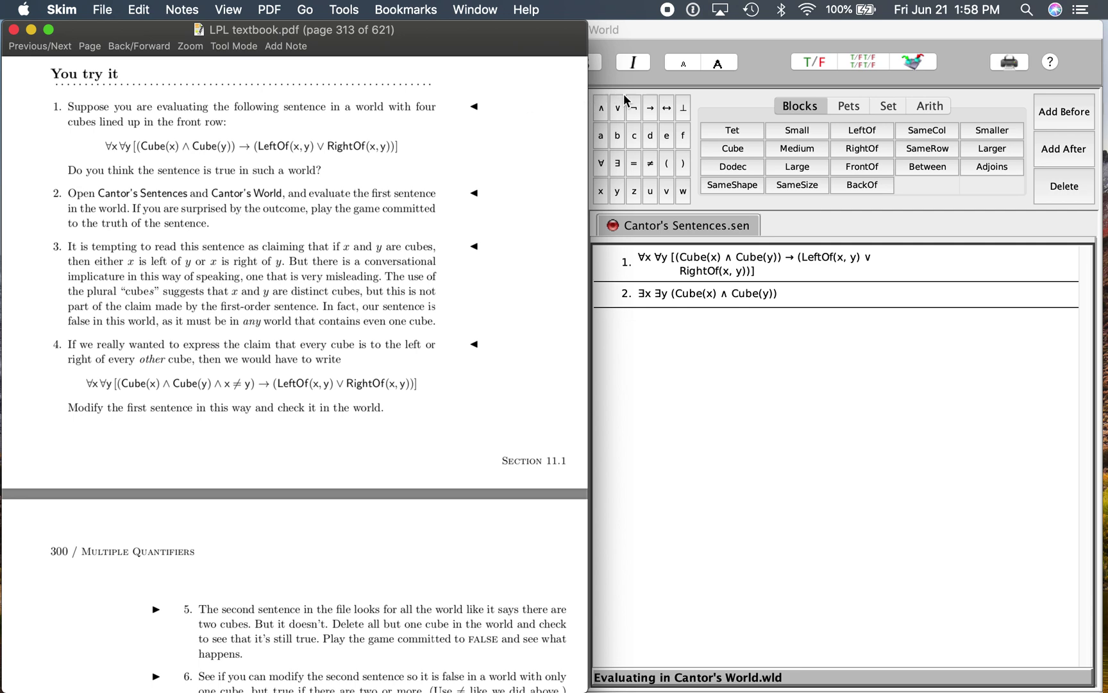
Step: Verify sentence 1 of Cantor's Sentences in the four-cube Cantor's World; it shows F
{"action": "left_click", "coordinate": [728, 38]}
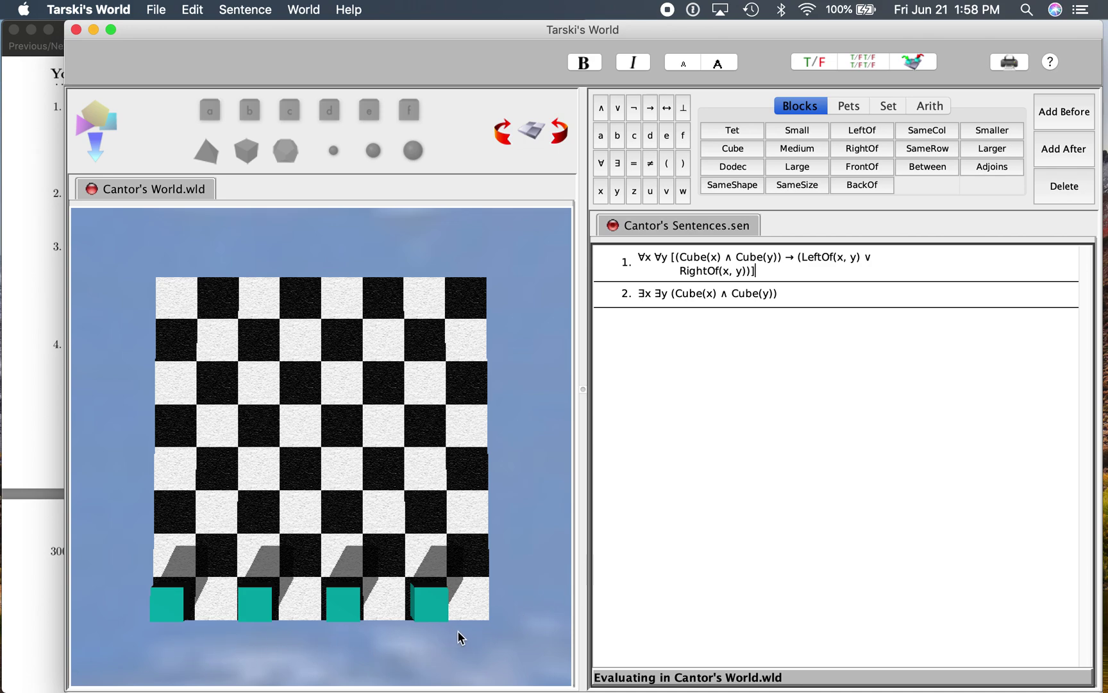
{"action": "key", "text": "super+Tab"}
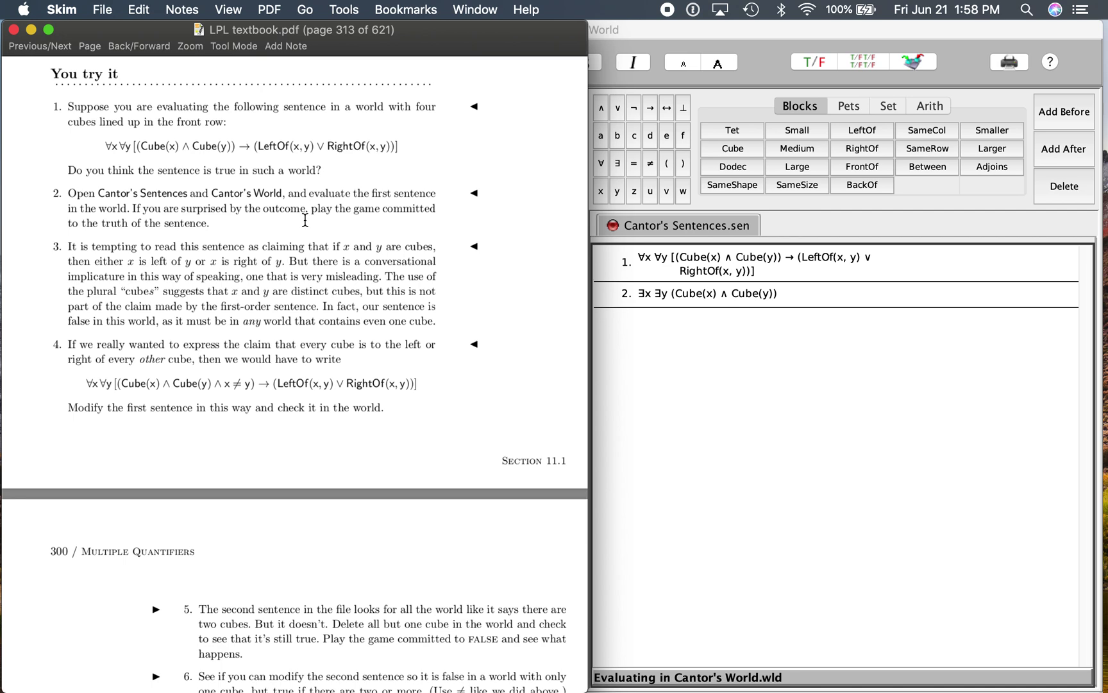
{"action": "key", "text": "super+Tab"}
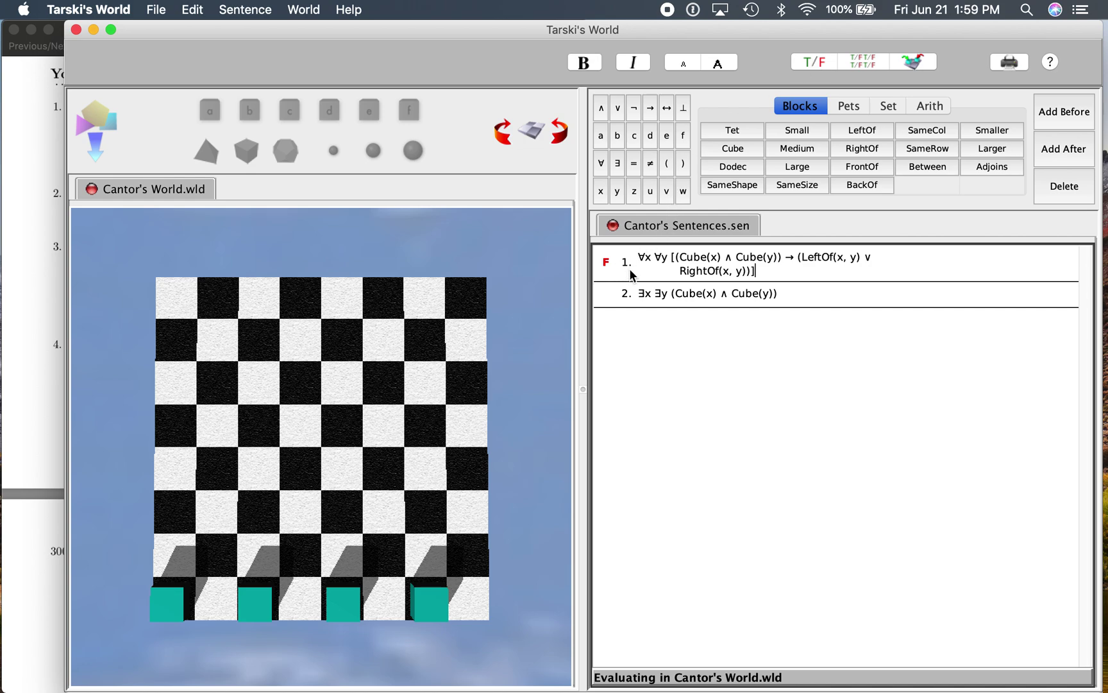
{"action": "key", "text": "super+Tab"}
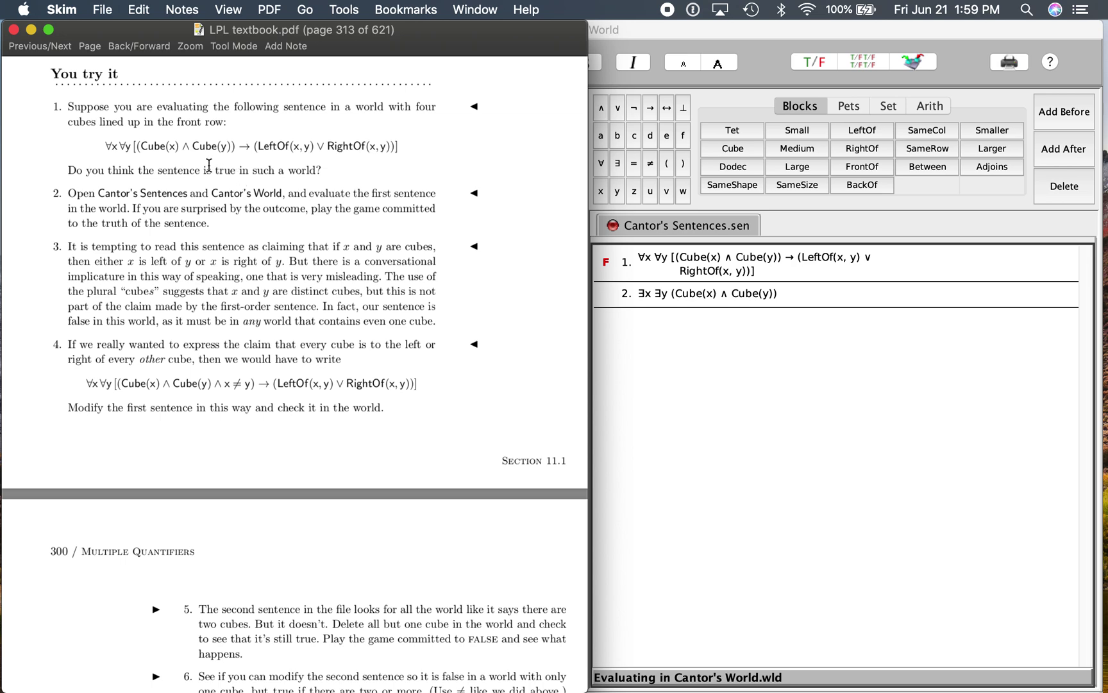
{"action": "key", "text": "super+Tab"}
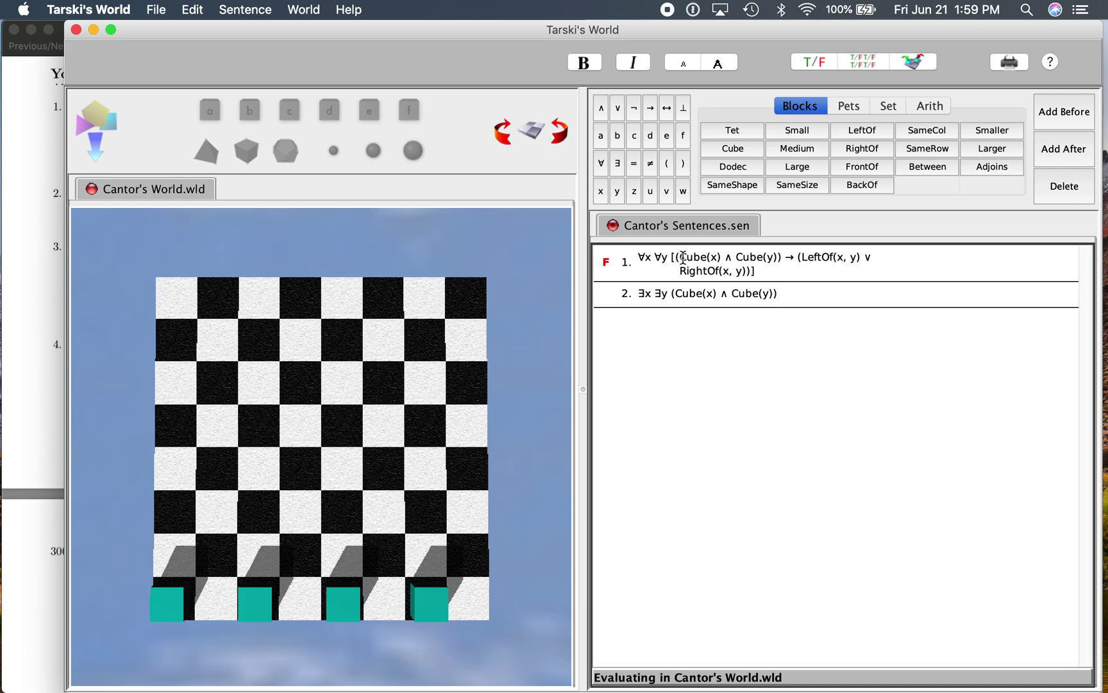
{"action": "key", "text": "super+Tab"}
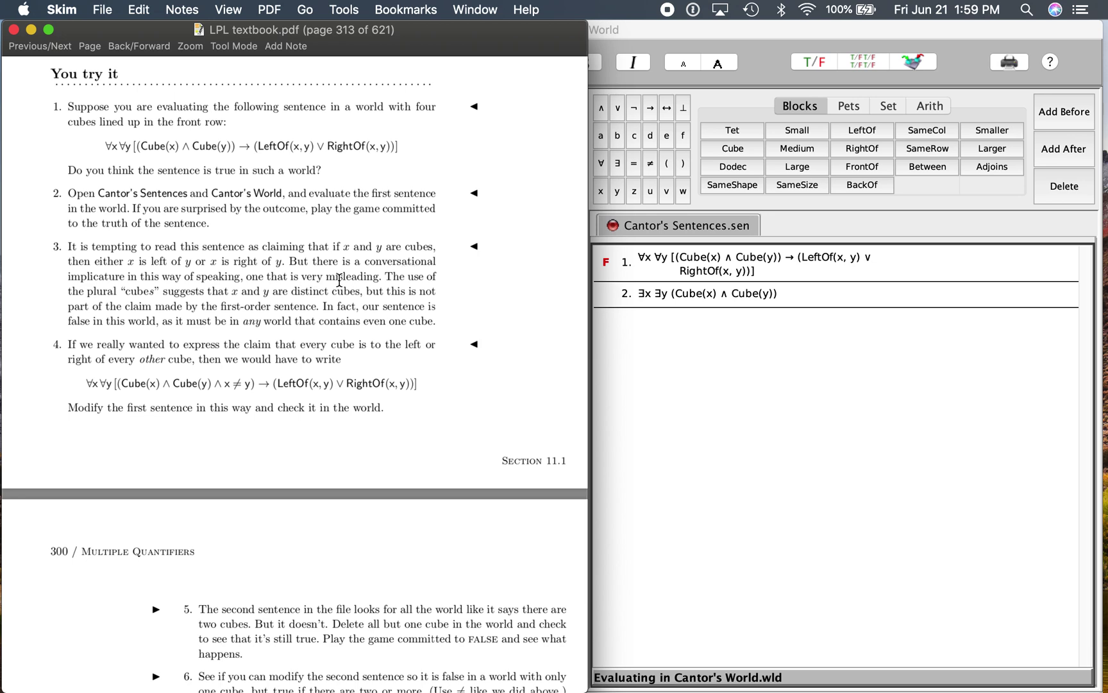
Step: Scroll the textbook down slightly to reveal exercises 5 and 6
{"action": "scroll", "coordinate": [218, 276], "scroll_direction": "down", "scroll_amount": 3}
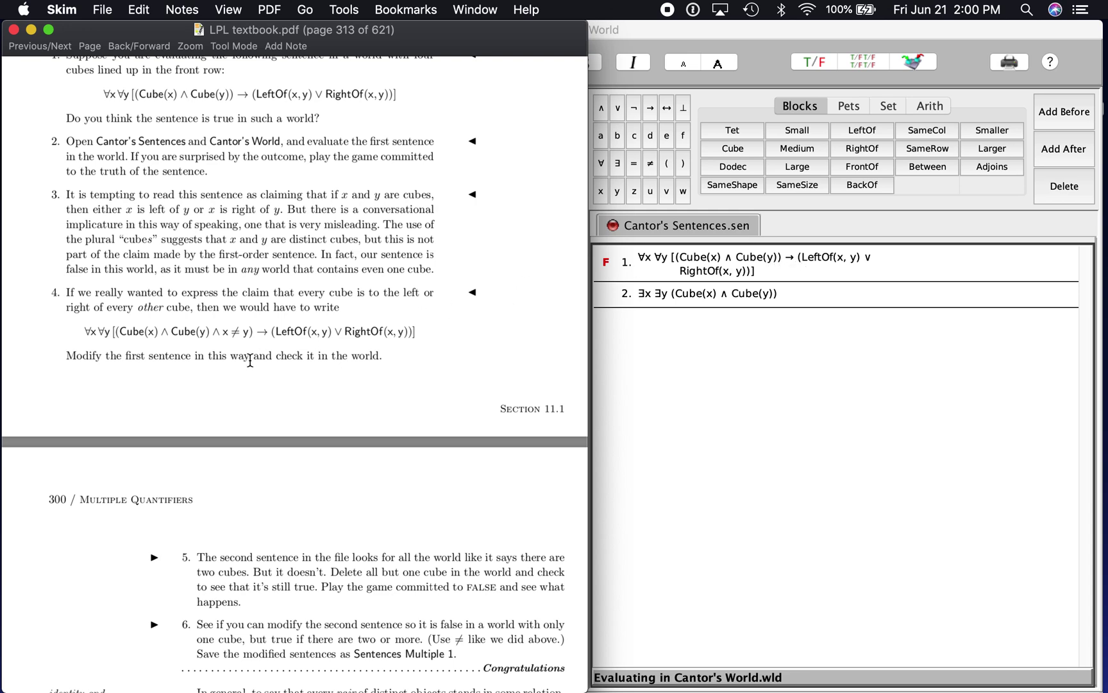
{"action": "scroll", "coordinate": [163, 346], "scroll_direction": "down", "scroll_amount": 1}
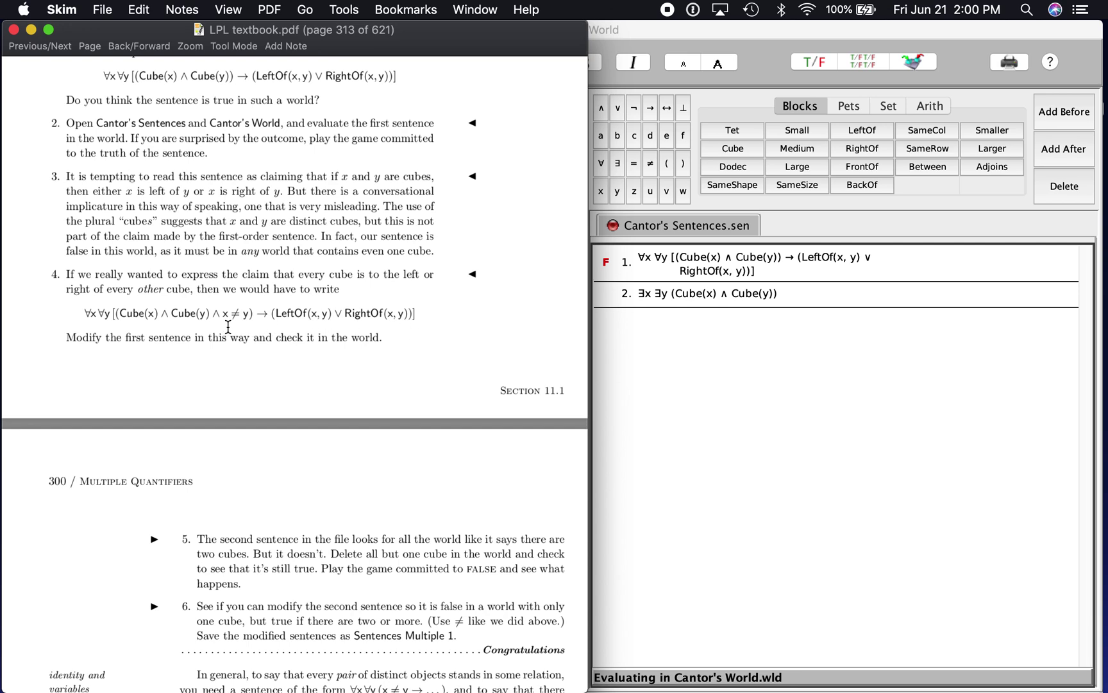
Step: Insert '∧ x ≠ y' after Cube(y) in sentence 1 so it evaluates true
{"action": "key", "text": "super+Tab"}
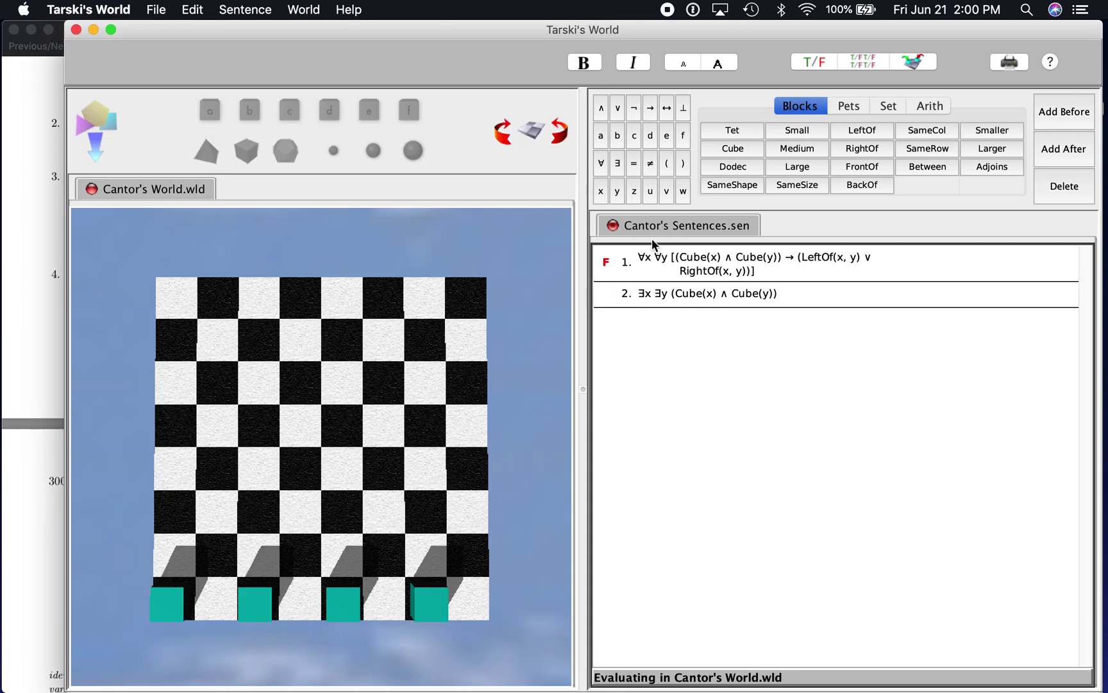
{"action": "left_click", "coordinate": [776, 258]}
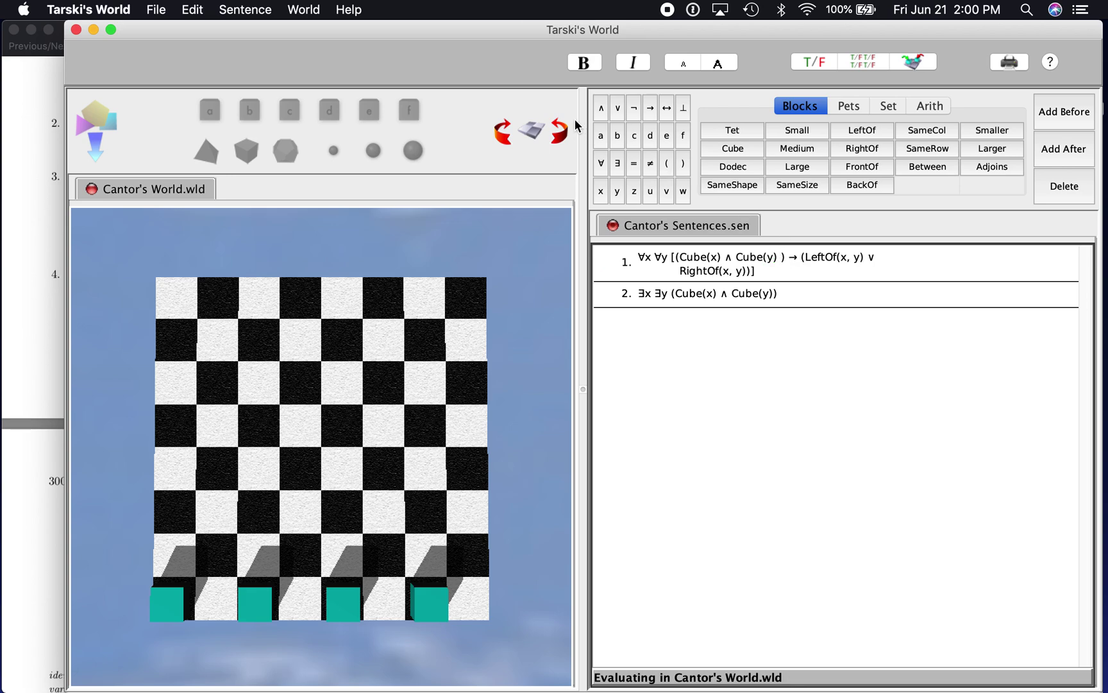
{"action": "left_click", "coordinate": [602, 108]}
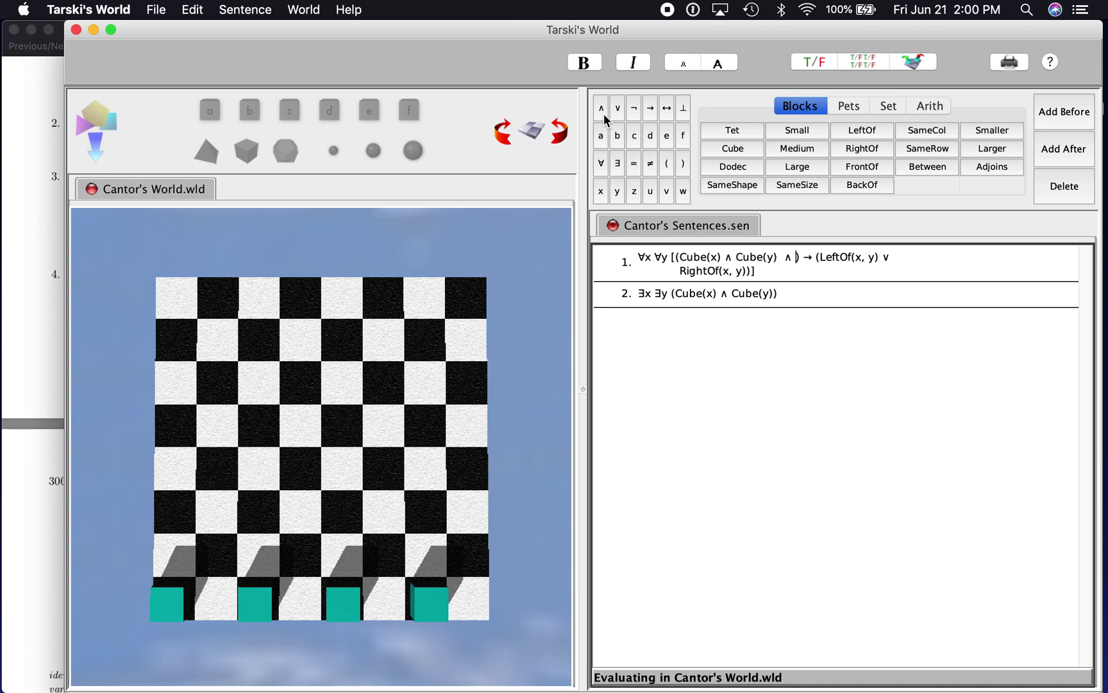
{"action": "type", "text": "x"}
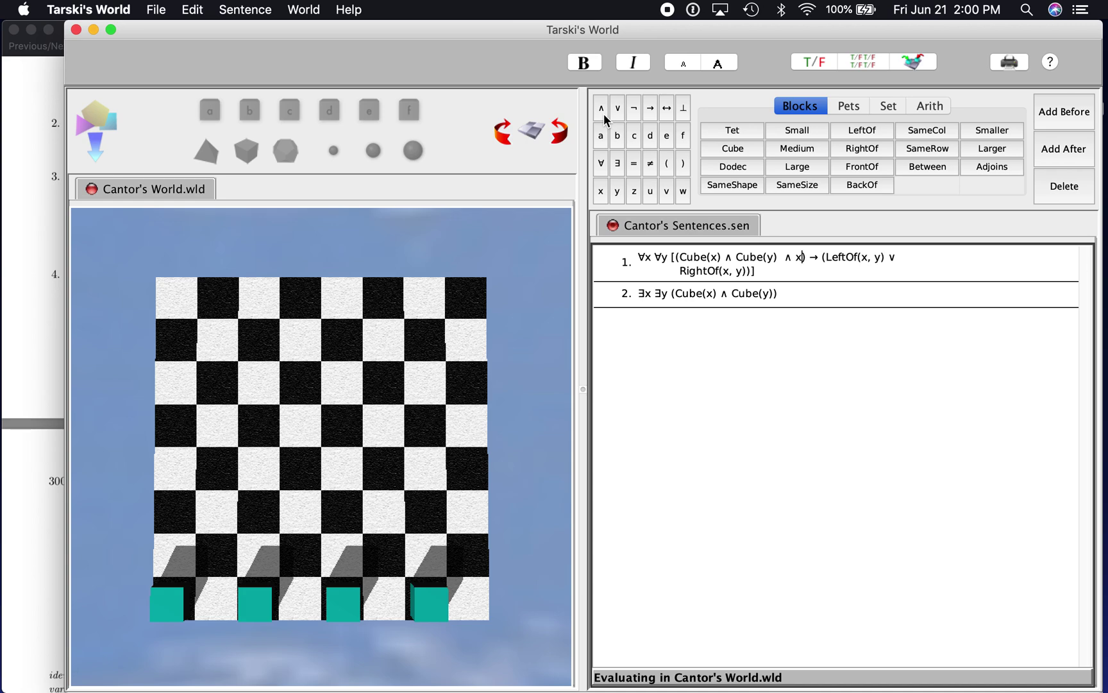
{"action": "left_click", "coordinate": [651, 168]}
{"action": "type", "text": "y"}
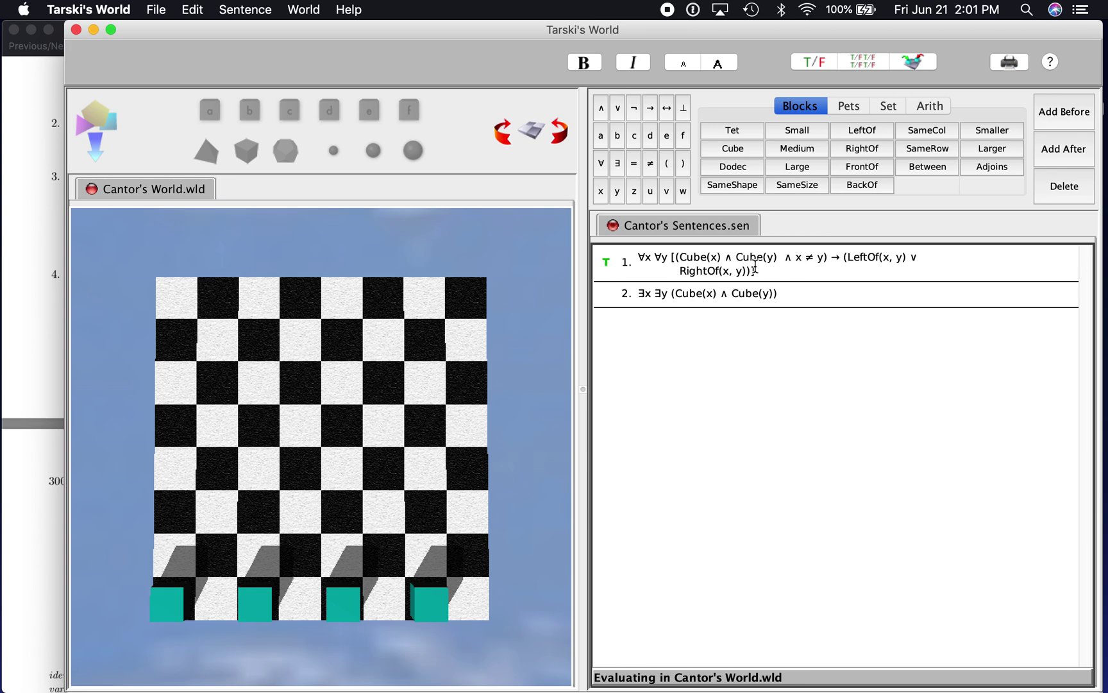
{"action": "key", "text": "super+Tab"}
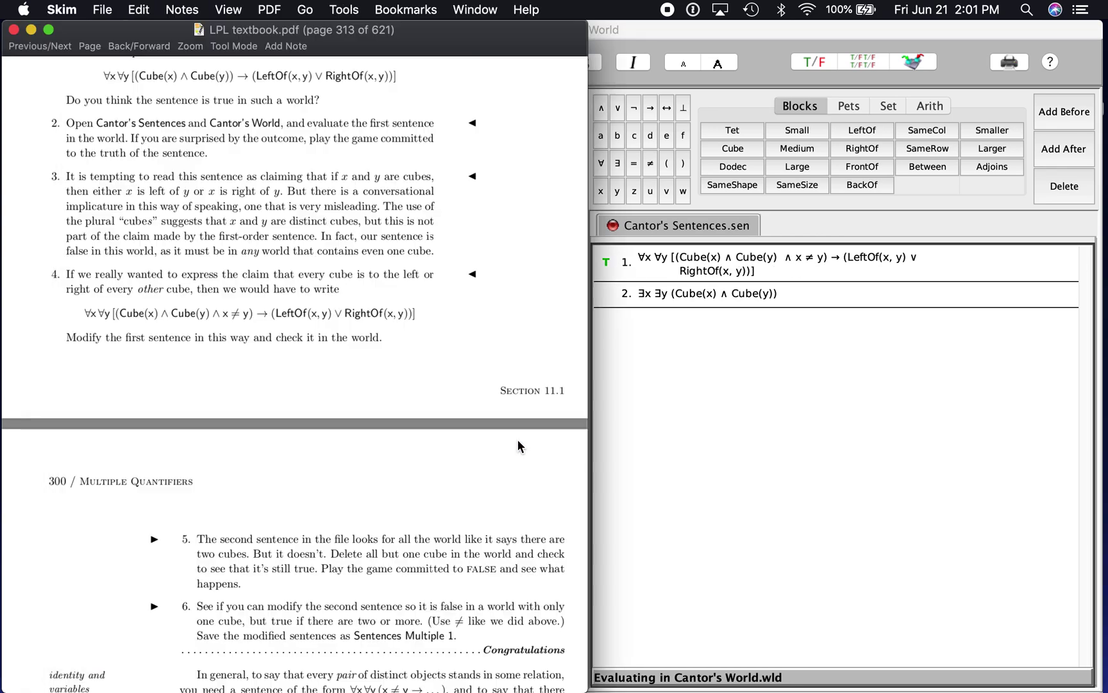
Step: Scroll the textbook to page 314's exercises and Remember box, then return to Tarski's World
{"action": "scroll", "coordinate": [184, 401], "scroll_direction": "down", "scroll_amount": 5}
{"action": "scroll", "coordinate": [184, 401], "scroll_direction": "down", "scroll_amount": 2}
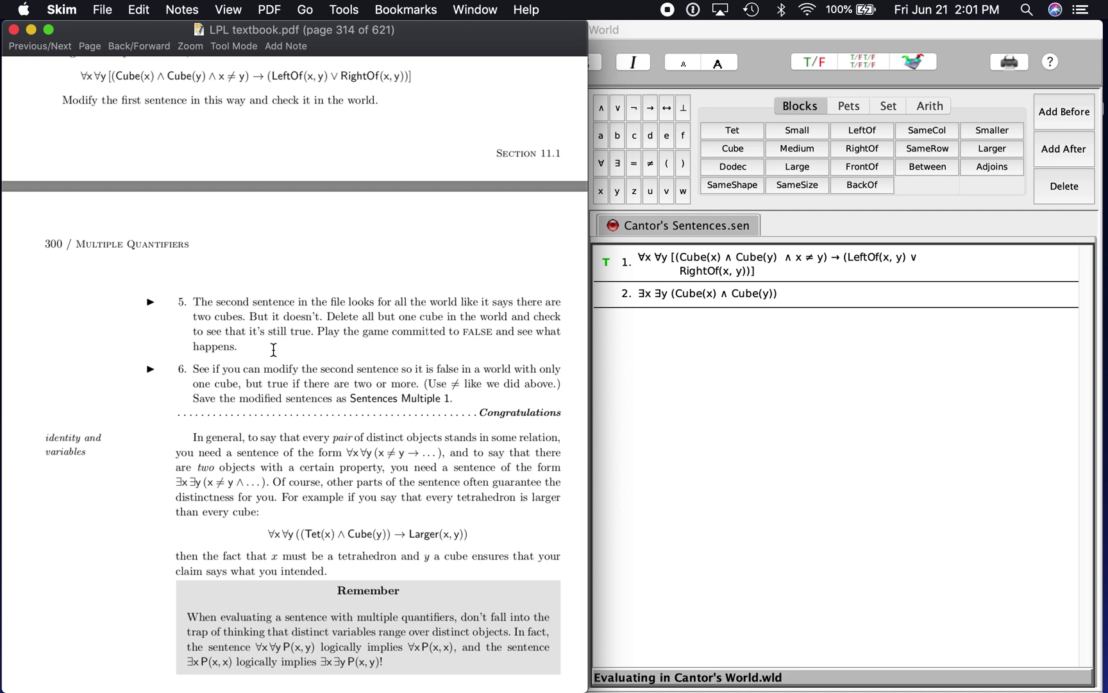
{"action": "key", "text": "super+Tab"}
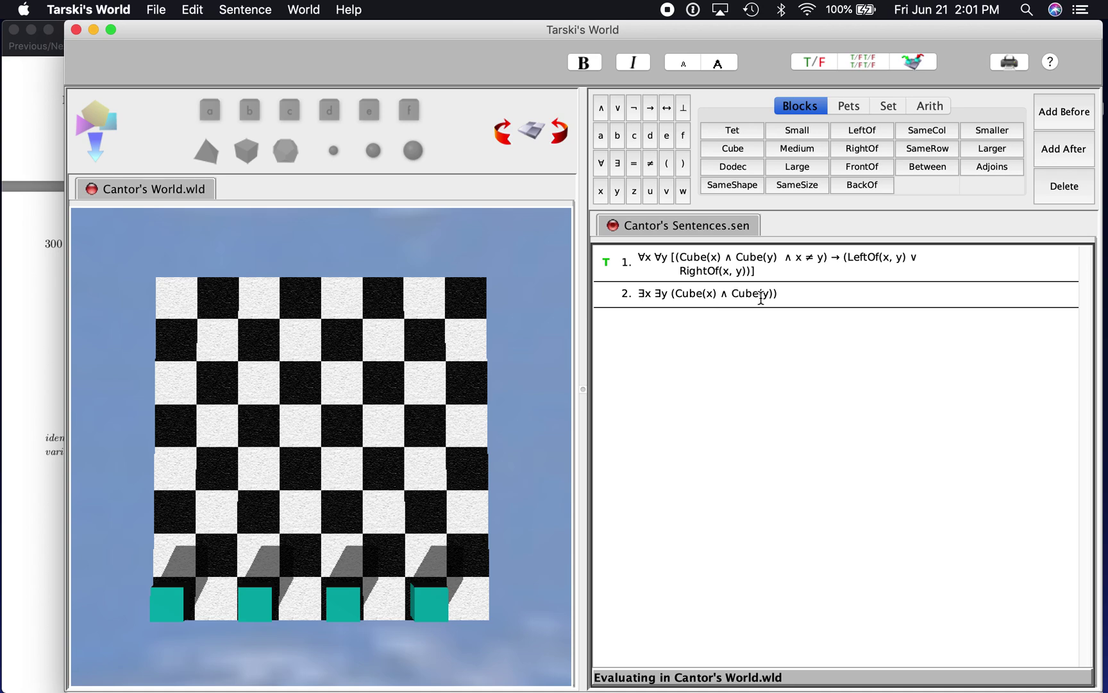
Step: Drag the extra cubes off the Cantor's World board, leaving a single cube
{"action": "left_click", "coordinate": [433, 607]}
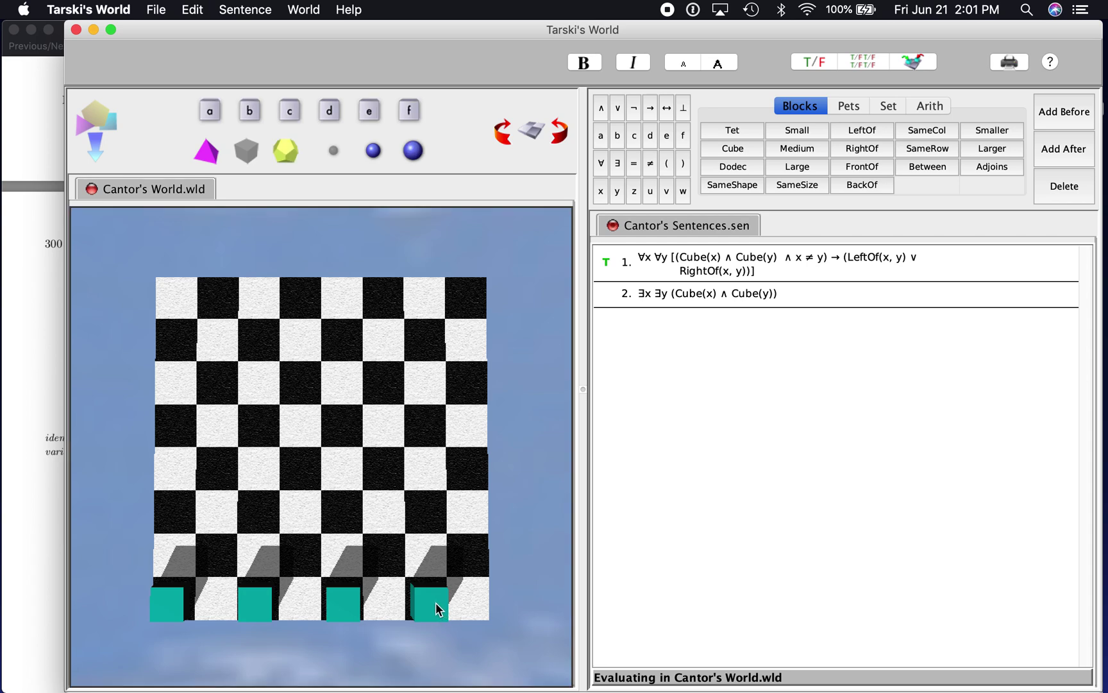
{"action": "left_click_drag", "start_coordinate": [435, 603], "coordinate": [536, 493]}
{"action": "left_click", "coordinate": [352, 598]}
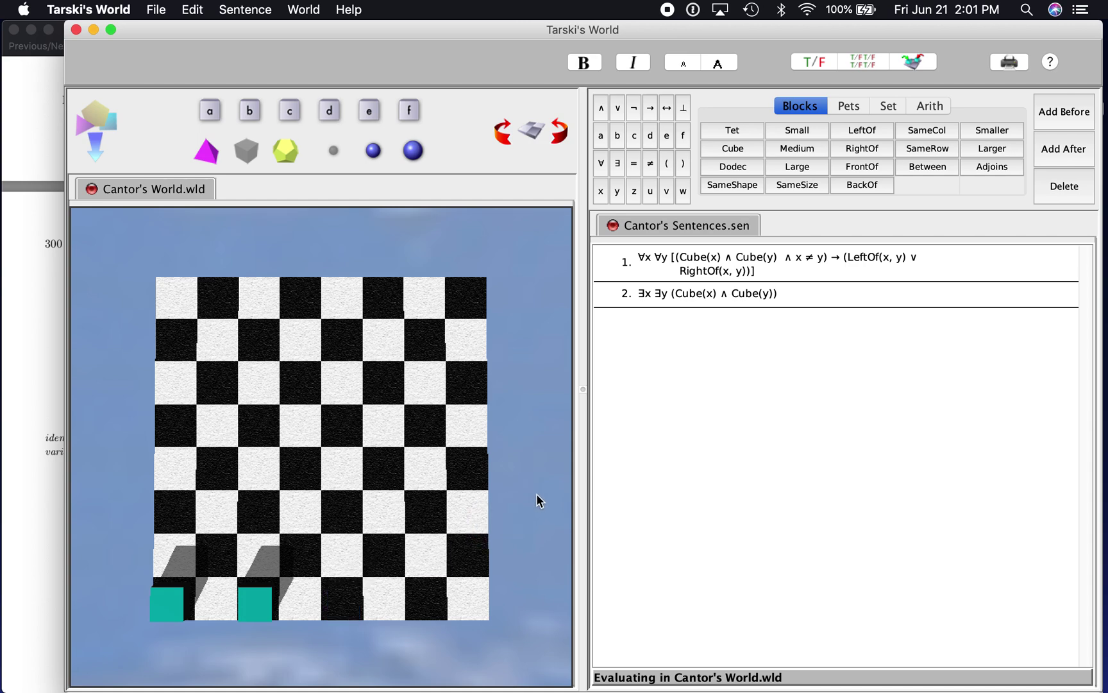
{"action": "left_click_drag", "start_coordinate": [248, 597], "coordinate": [527, 495]}
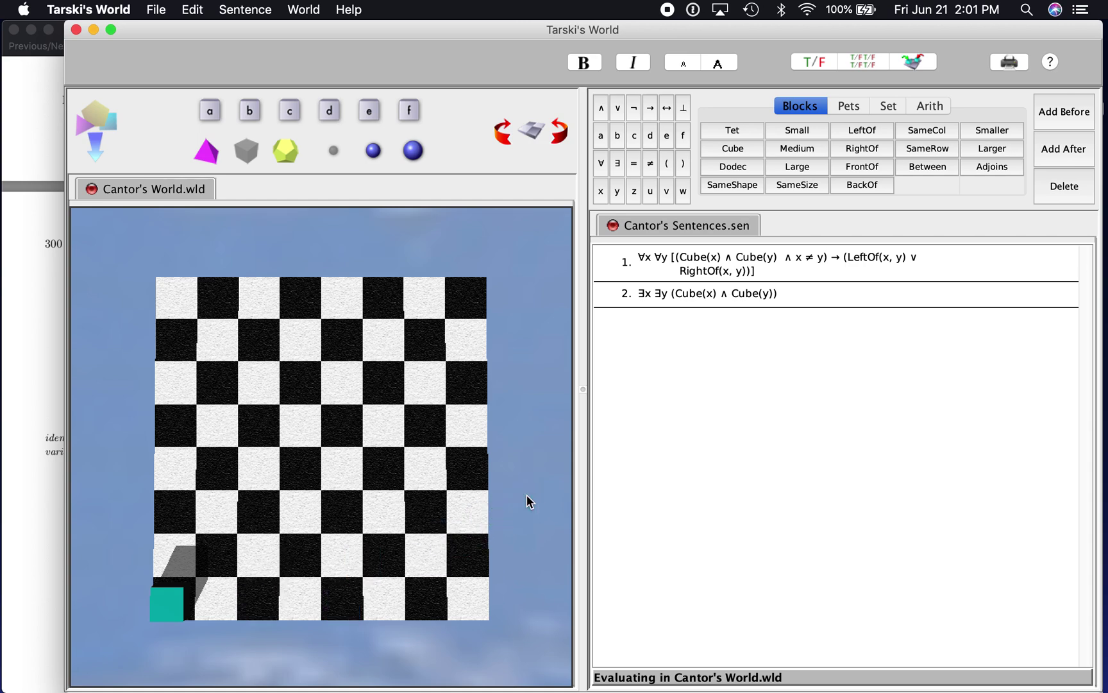
Step: Verify sentence 2 in the one-cube world; it still comes out true
{"action": "left_click", "coordinate": [844, 292]}
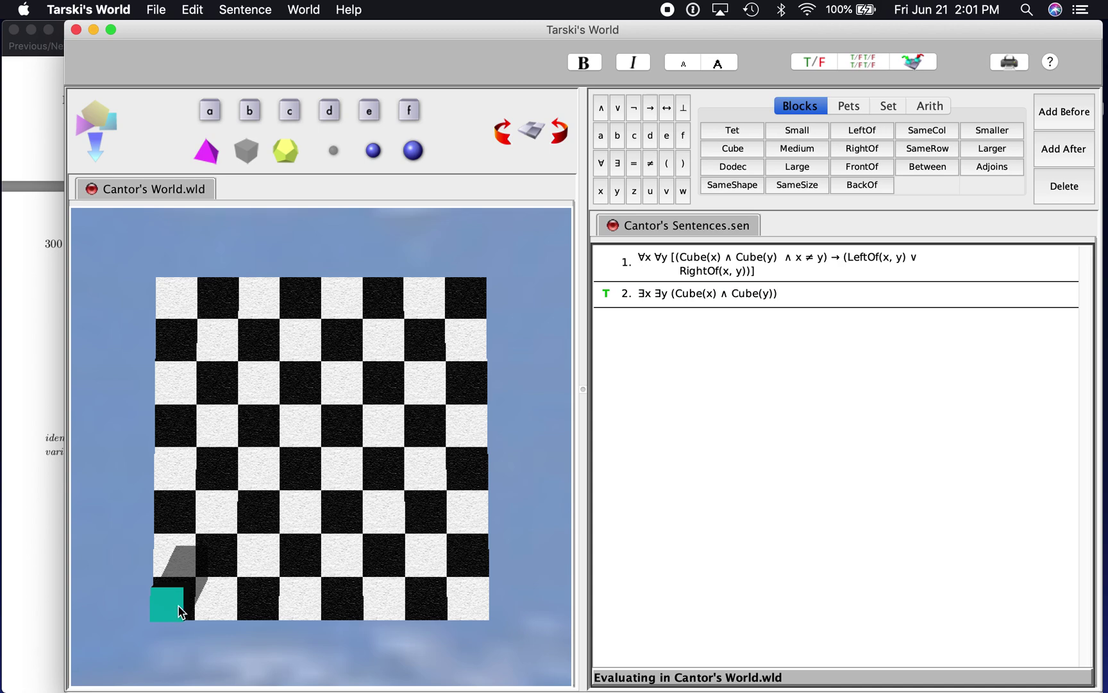
{"action": "key", "text": "super+Tab"}
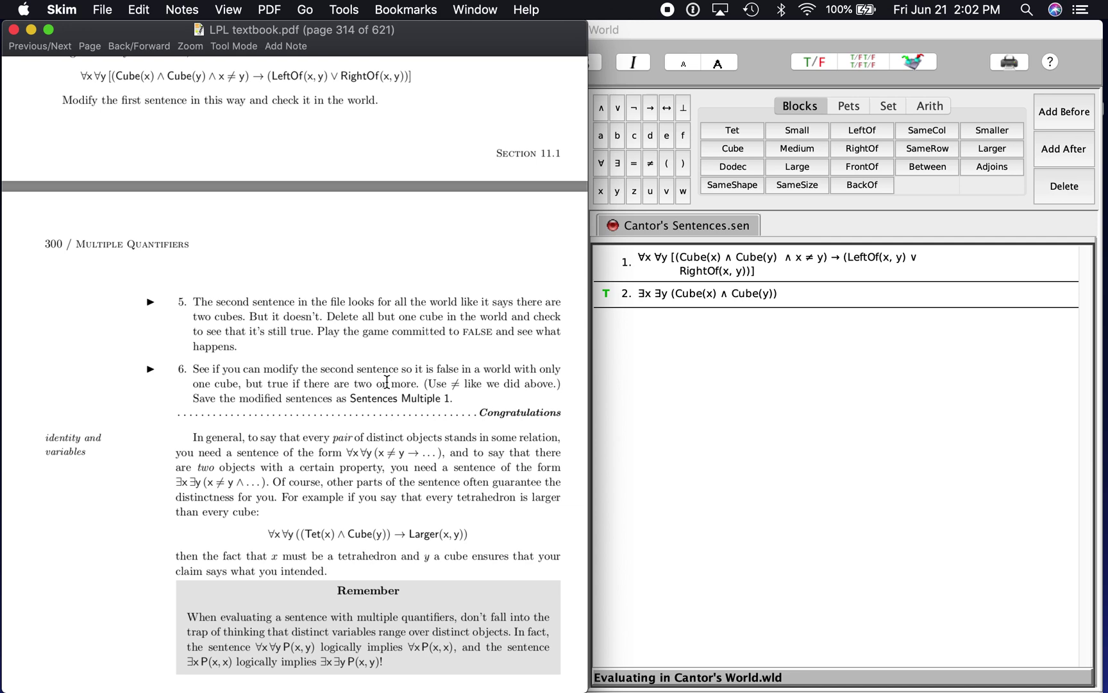
{"action": "key", "text": "super+Tab"}
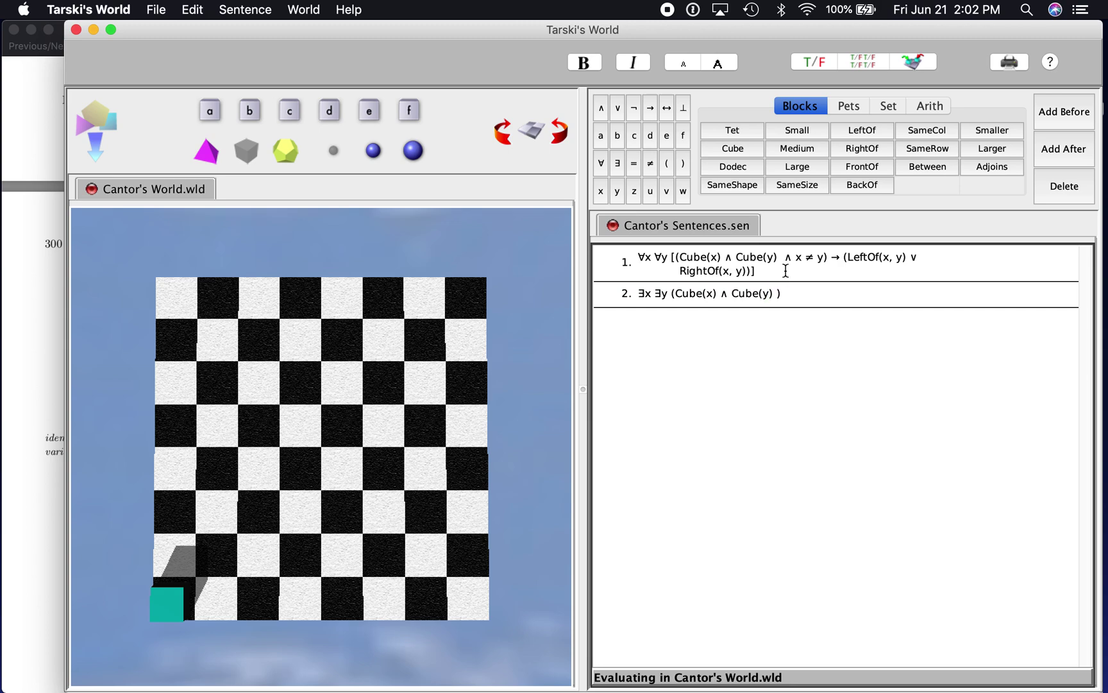
Step: Append '∧ x ≠ y' inside sentence 2's parentheses
{"action": "left_click", "coordinate": [599, 110]}
{"action": "left_click", "coordinate": [650, 165]}
{"action": "left_click", "coordinate": [617, 194]}
Step: Restore a second cube beside the remaining one so sentence 2 is true with two cubes
{"action": "key", "text": "super+v"}
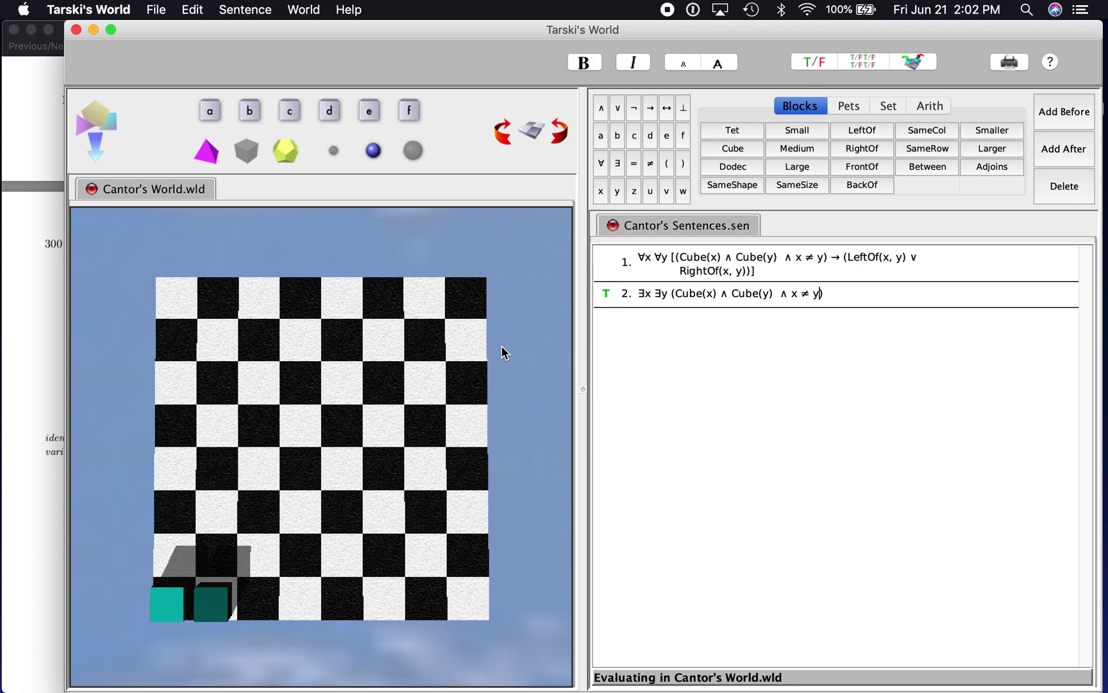
{"action": "key", "text": "super+Tab"}
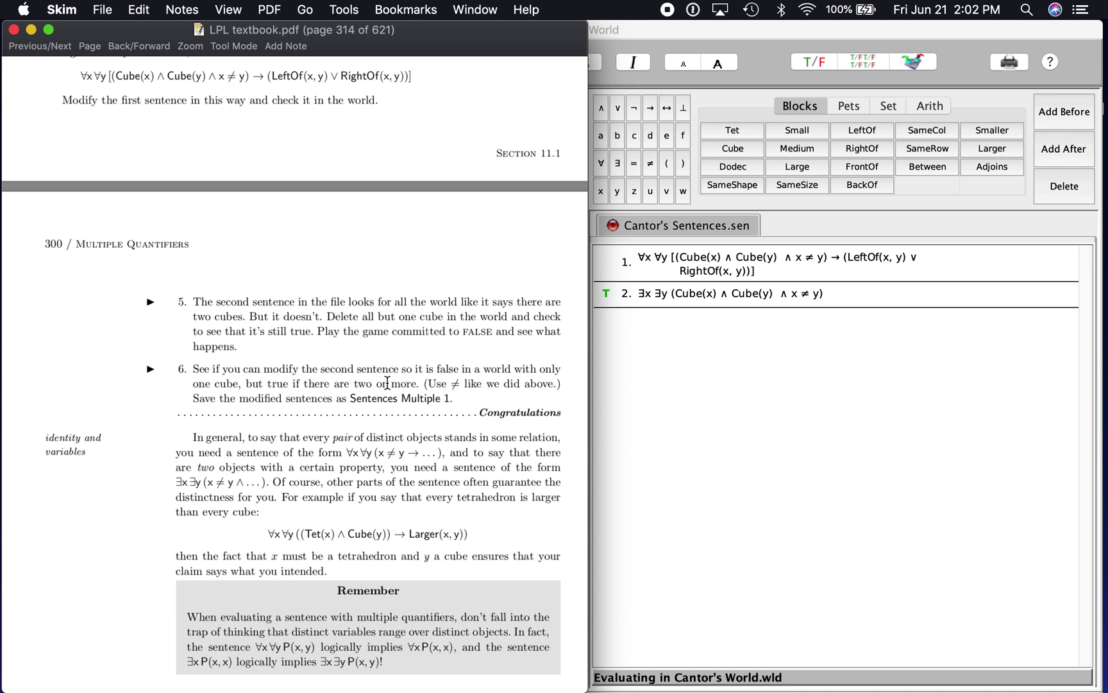
{"action": "left_click", "coordinate": [642, 320]}
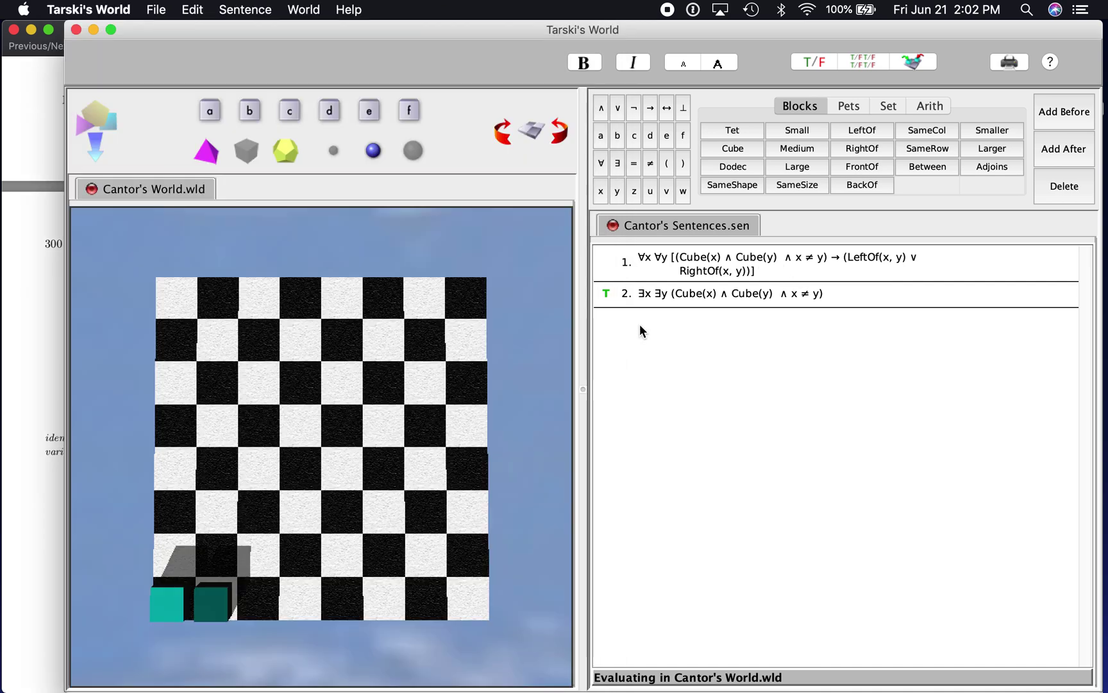